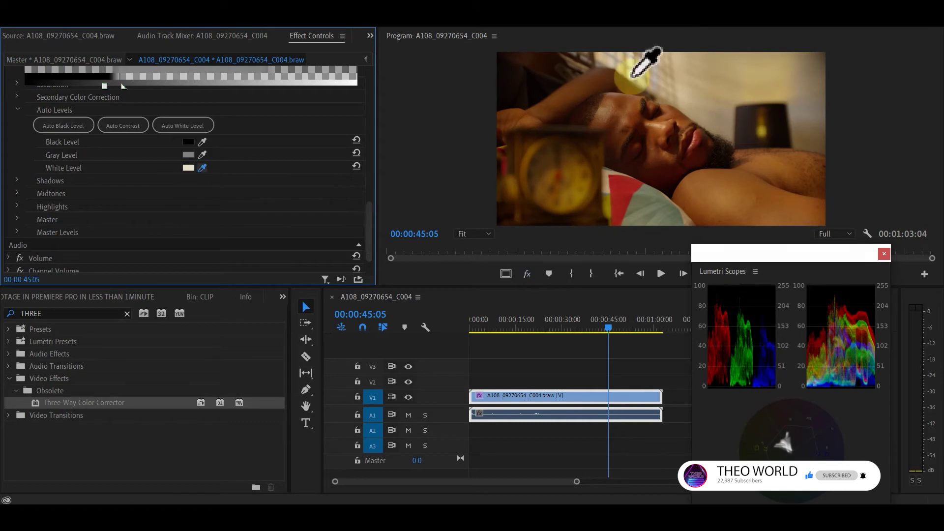
left_click(87, 207)
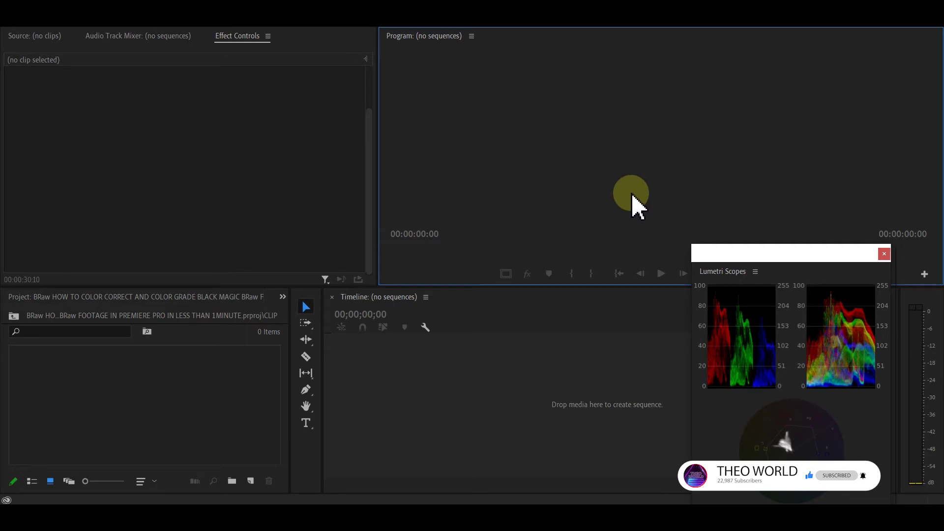
Step: Import A108_09270654_C004.braw from the VIDEO folder into the project's CLIP bin
mouse_move(535, 514)
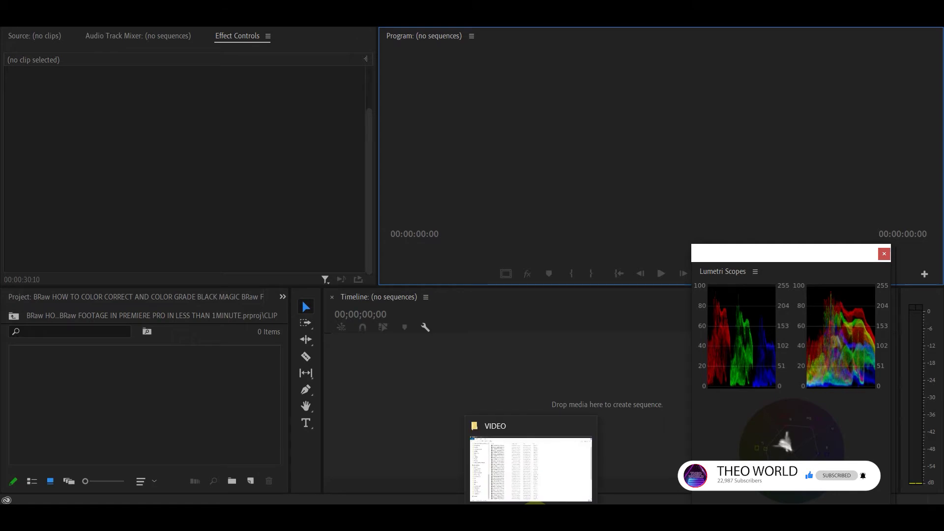
left_click(544, 492)
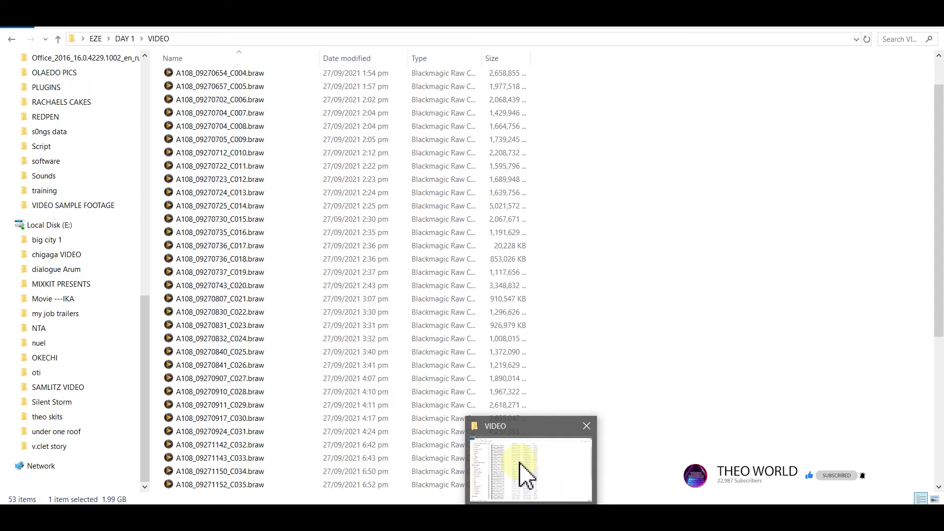
left_click(525, 475)
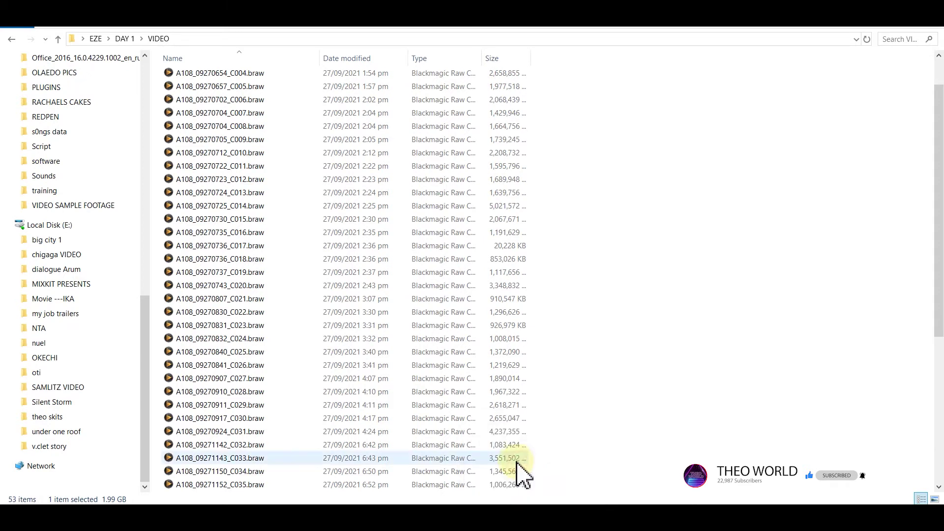
left_click(214, 74)
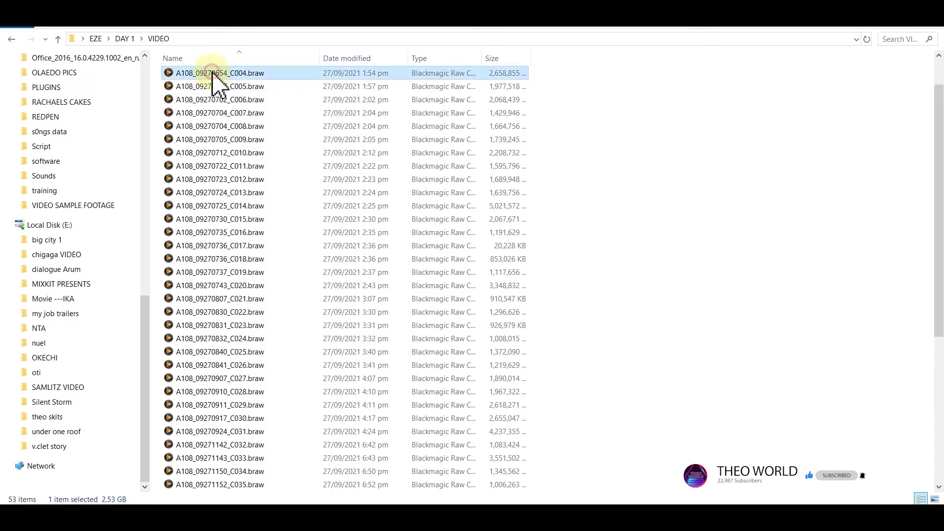
mouse_move(680, 496)
left_click_drag(680, 495, 189, 433)
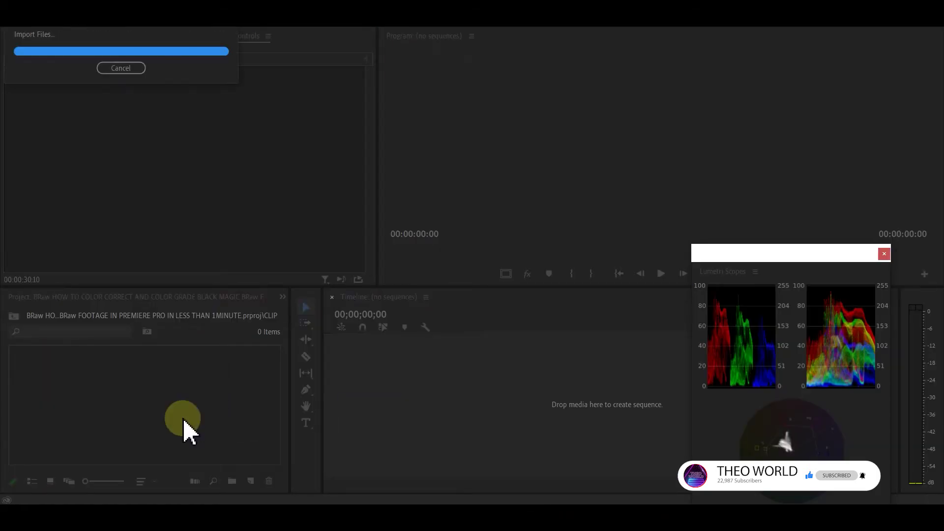
Step: Create a sequence from the imported BRAW clip and move the playhead to 00:00:45:05
left_click(68, 383)
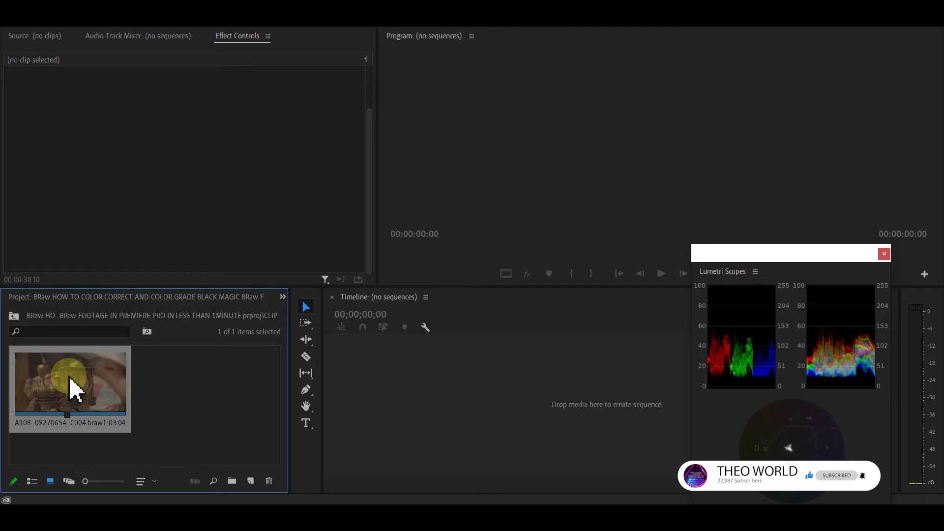
left_click_drag(69, 379, 427, 373)
left_click_drag(534, 327, 611, 331)
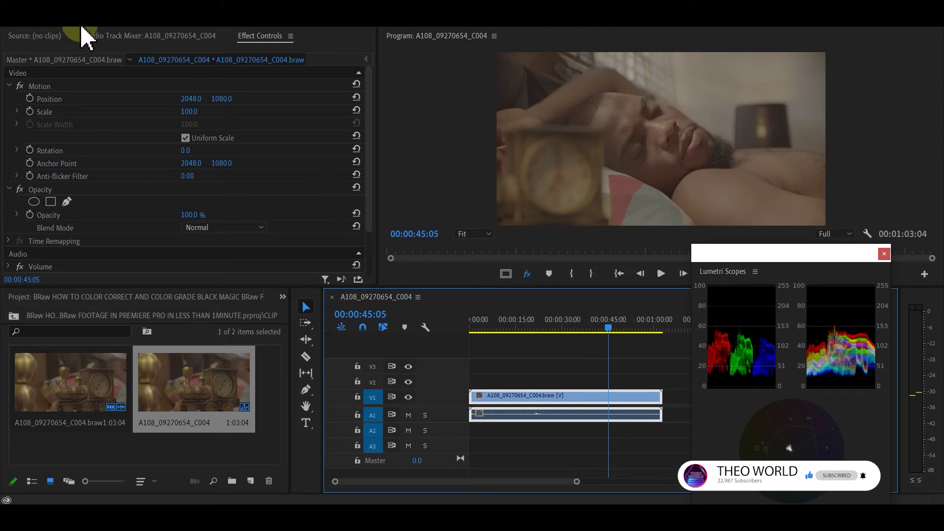
Step: Open the master clip's Blackmagic RAW settings and set Decode Using to Clip
left_click(264, 40)
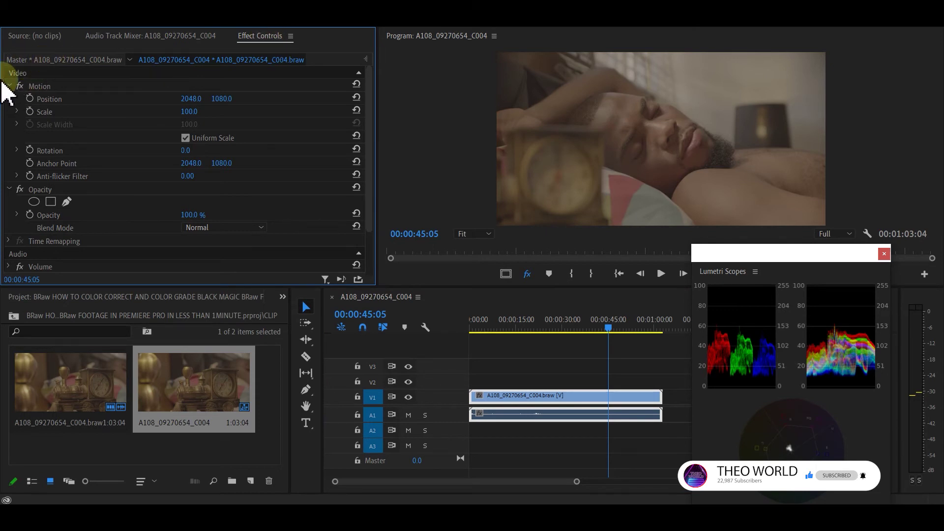
left_click(19, 60)
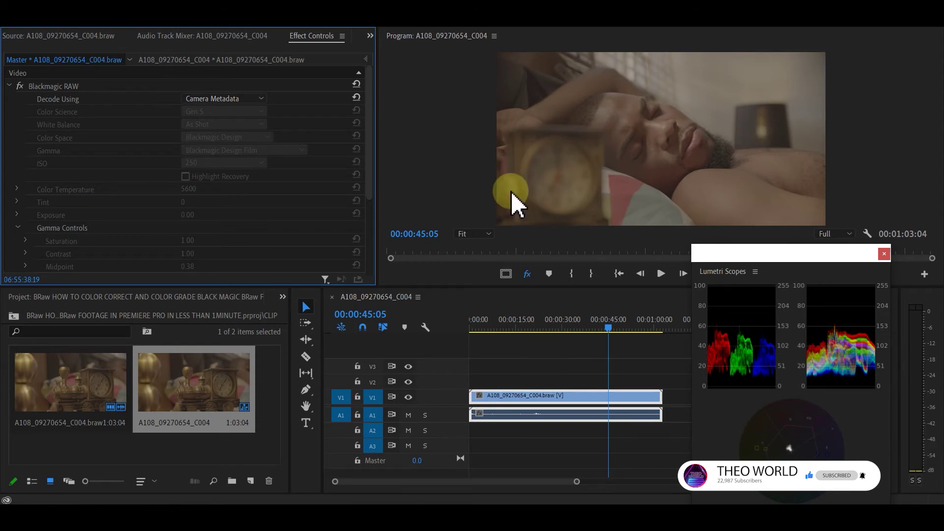
left_click(199, 98)
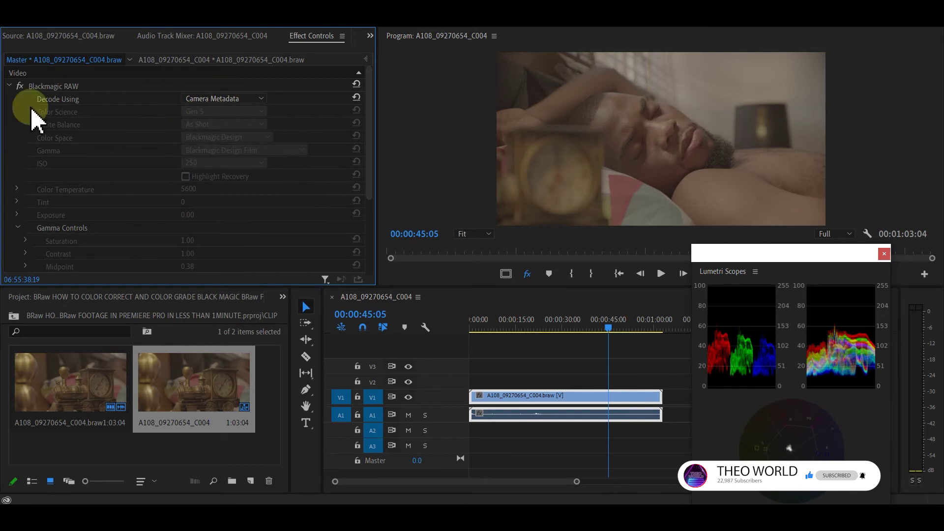
left_click(17, 90)
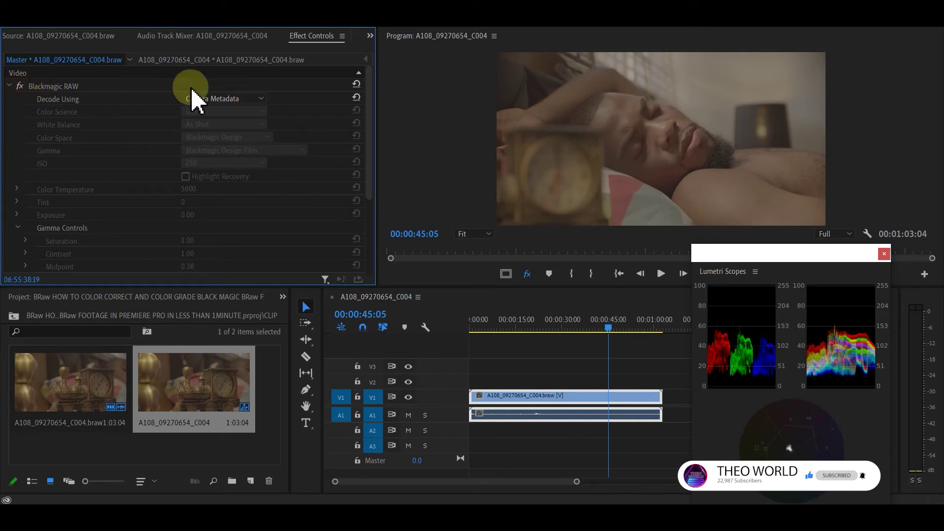
left_click(236, 98)
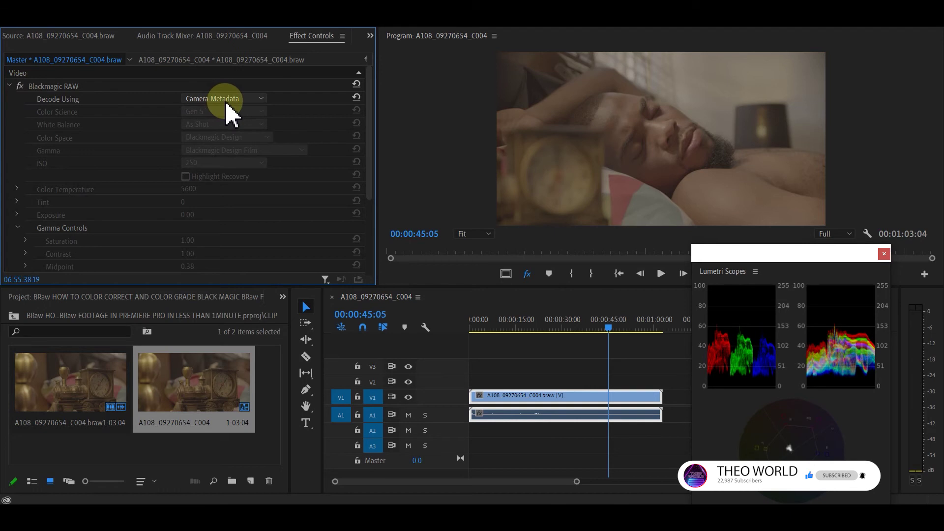
left_click(226, 100)
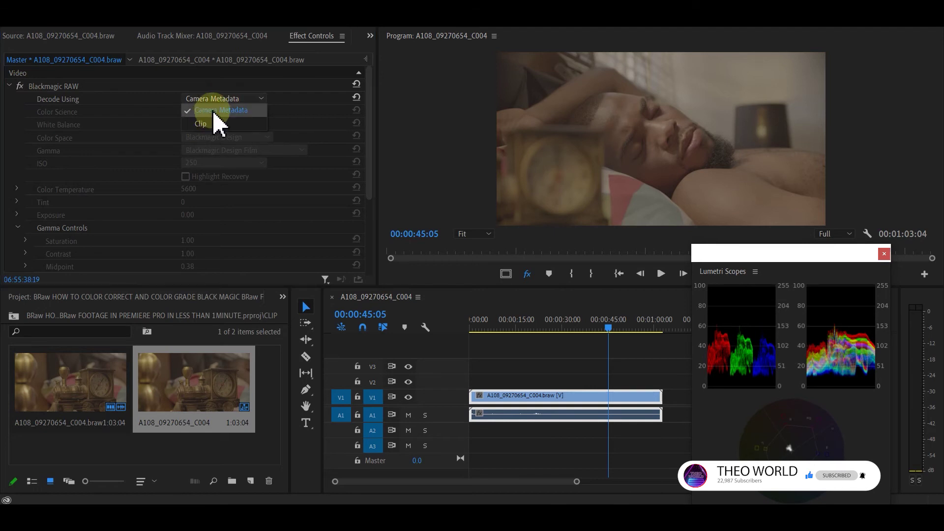
left_click(202, 124)
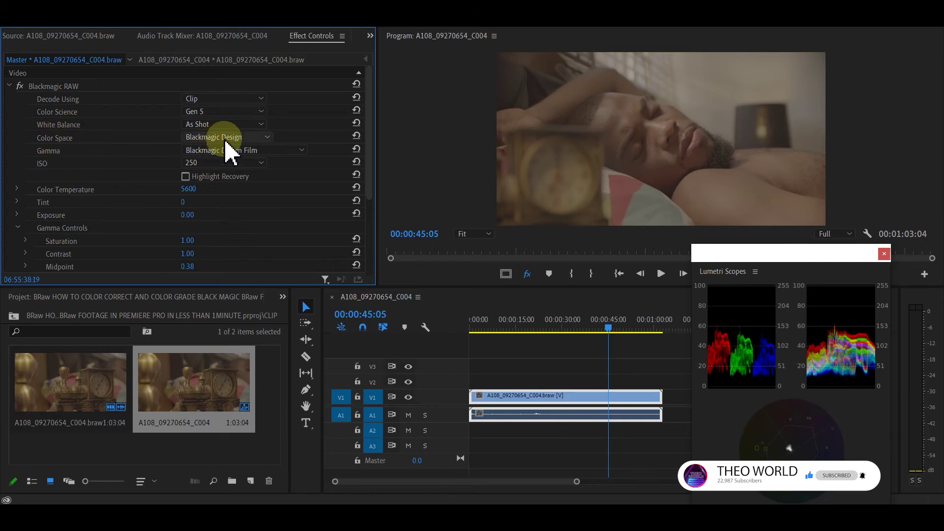
Step: Set the master clip's Color Space to Rec.709 and its Gamma to Blackmagic Design Video
left_click(261, 139)
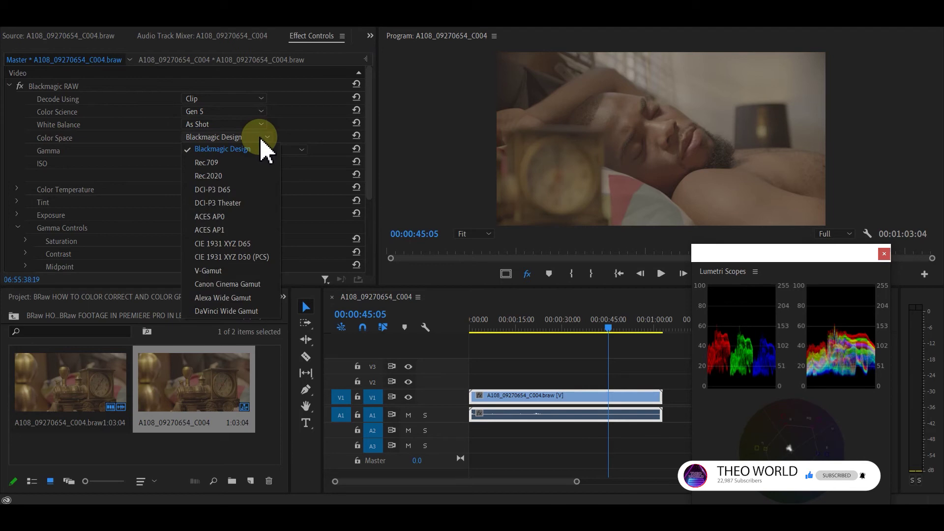
left_click(218, 163)
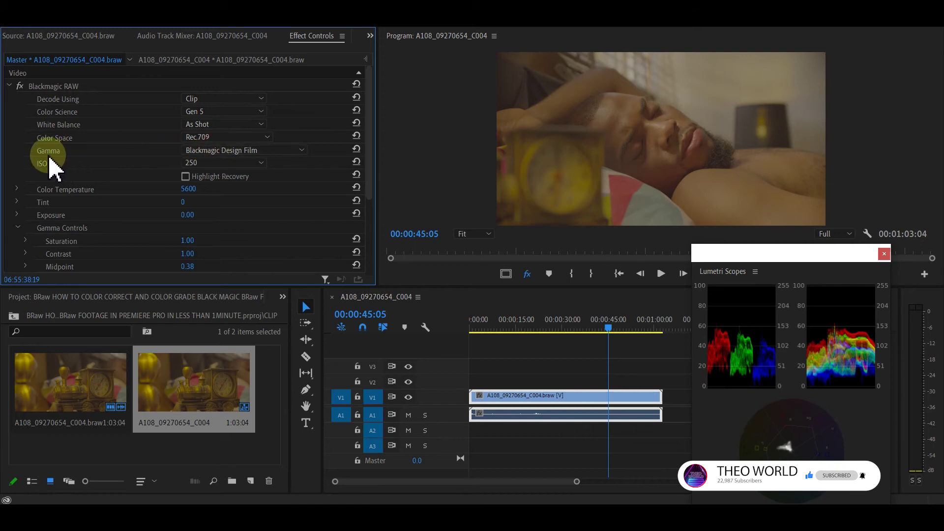
left_click(258, 158)
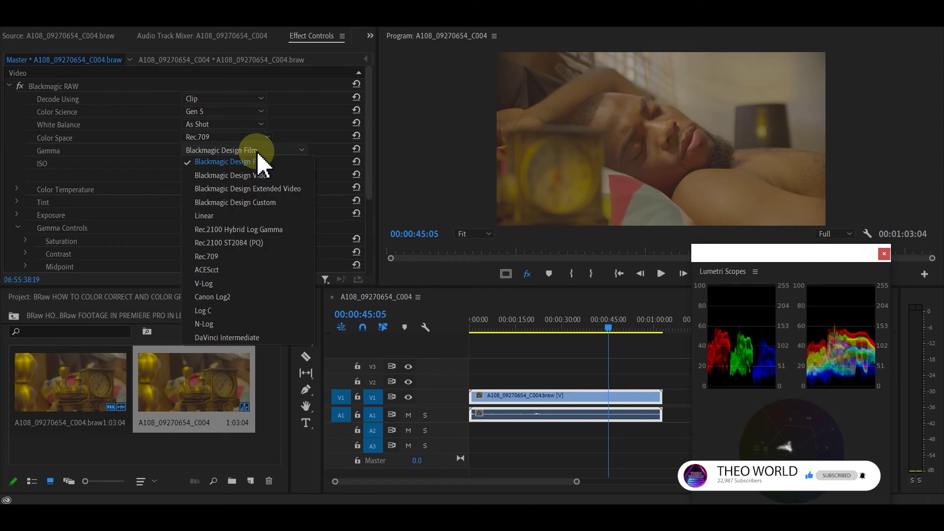
left_click(270, 176)
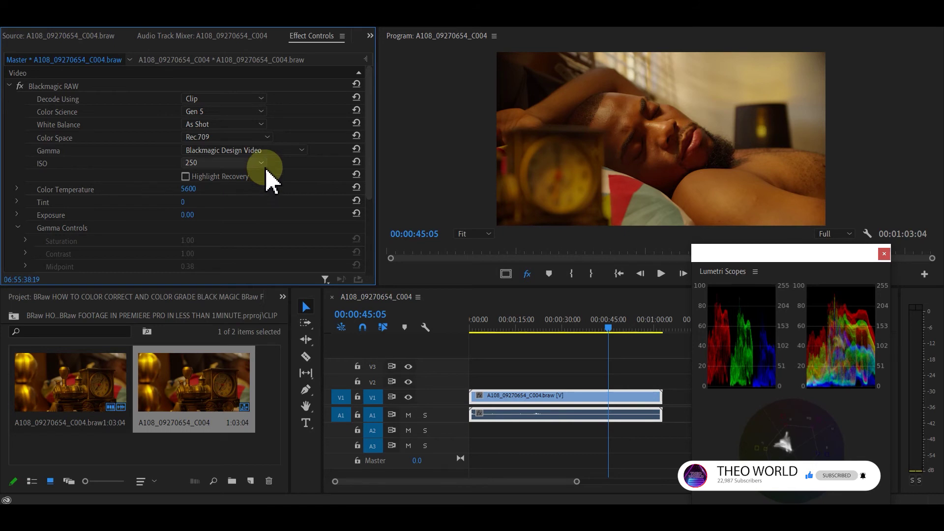
Step: Enable Highlight Recovery and set the Color Temperature to 5000 in the Blackmagic RAW settings
left_click(190, 176)
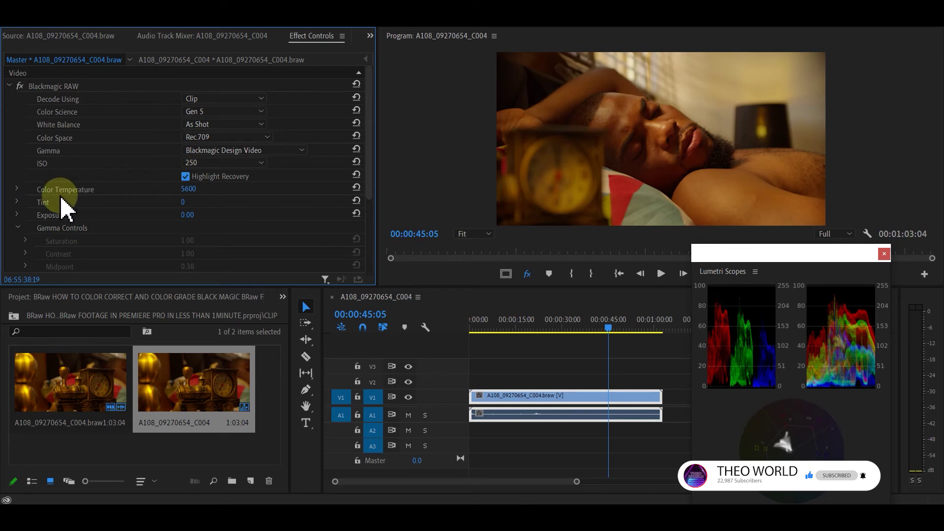
left_click(189, 191)
type("5000")
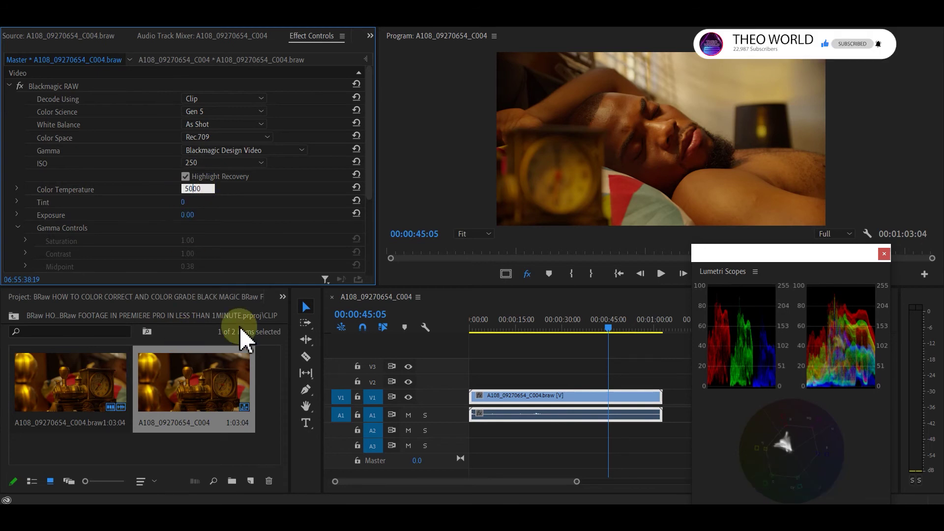
left_click(242, 196)
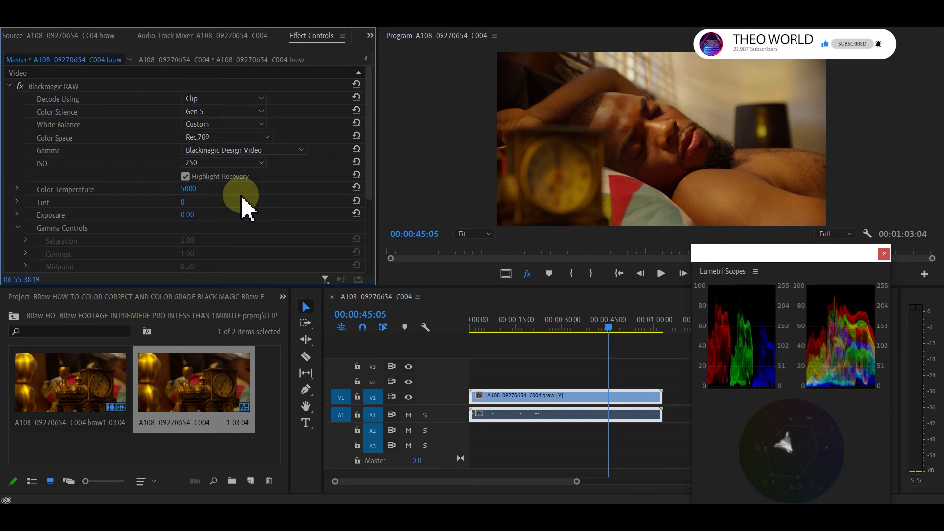
Step: Search the effects for THREE and apply the Three-Way Color Corrector to the clip on V1
left_click(288, 296)
left_click(295, 363)
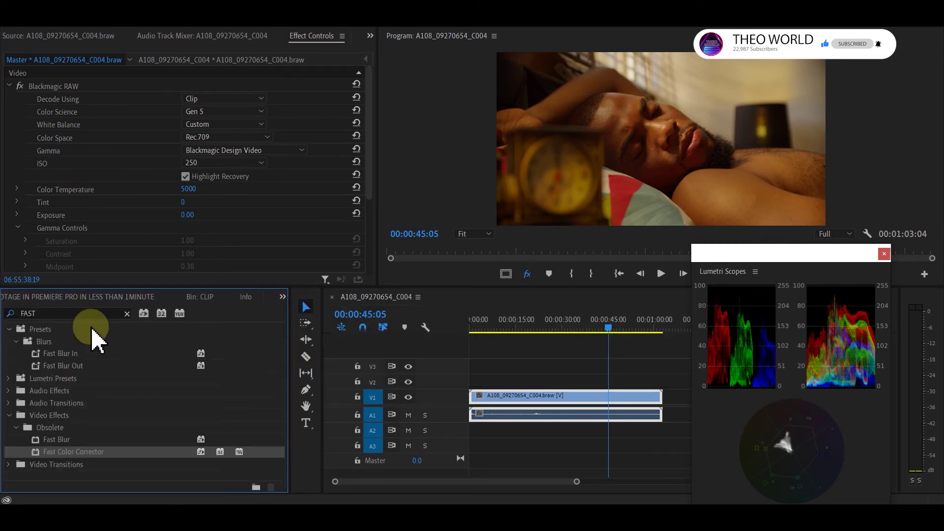
left_click(64, 315)
type("THREE")
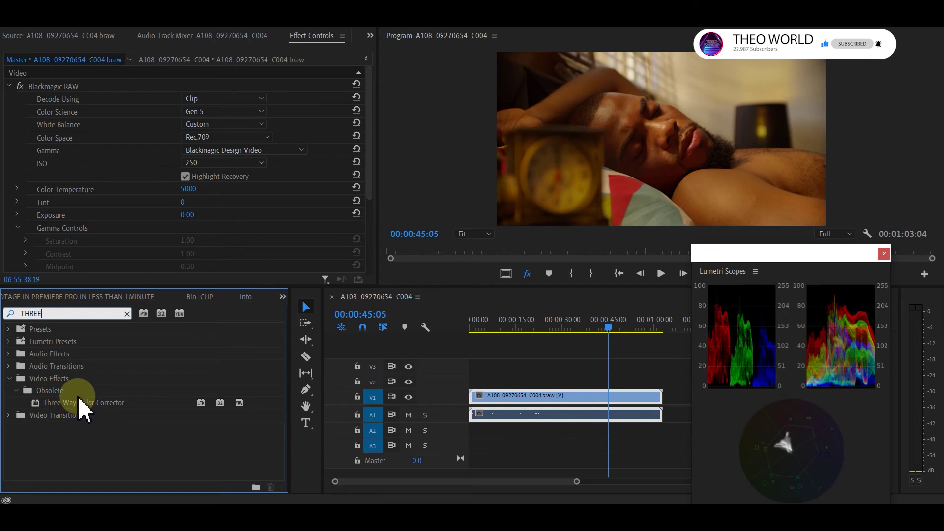
left_click(82, 403)
left_click_drag(82, 403, 551, 402)
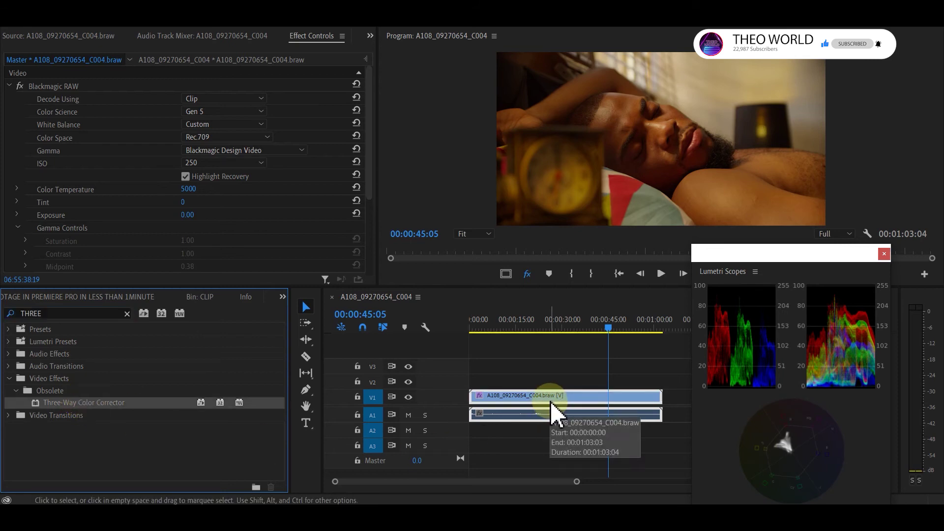
Step: Show the sequence clip's effect settings and expand Auto Levels in the Three-Way Color Corrector
left_click(241, 60)
left_click(45, 254)
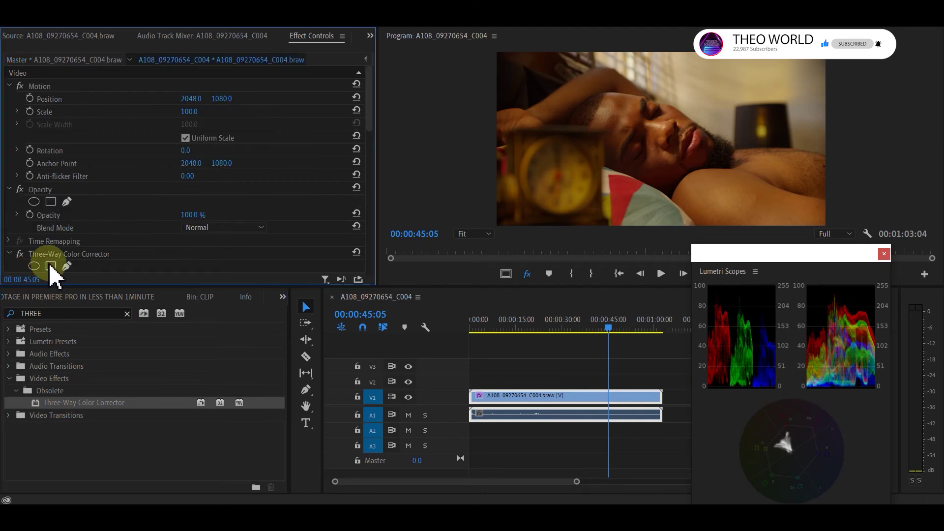
left_click_drag(370, 110, 379, 239)
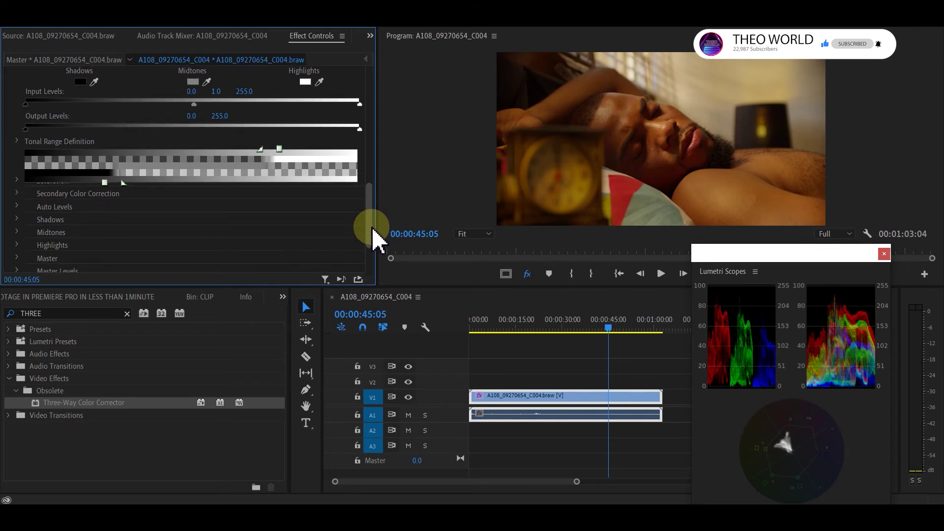
left_click_drag(373, 229, 372, 230)
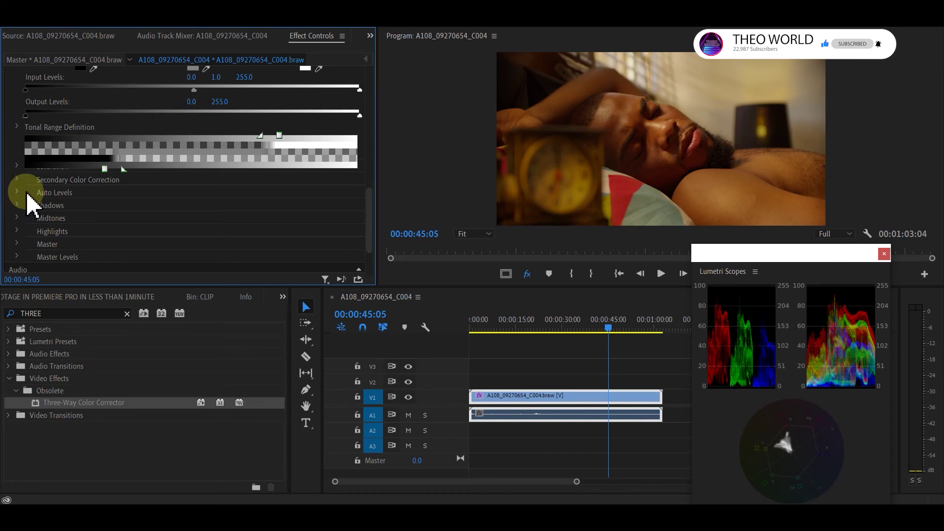
left_click(26, 194)
left_click_drag(370, 199, 376, 227)
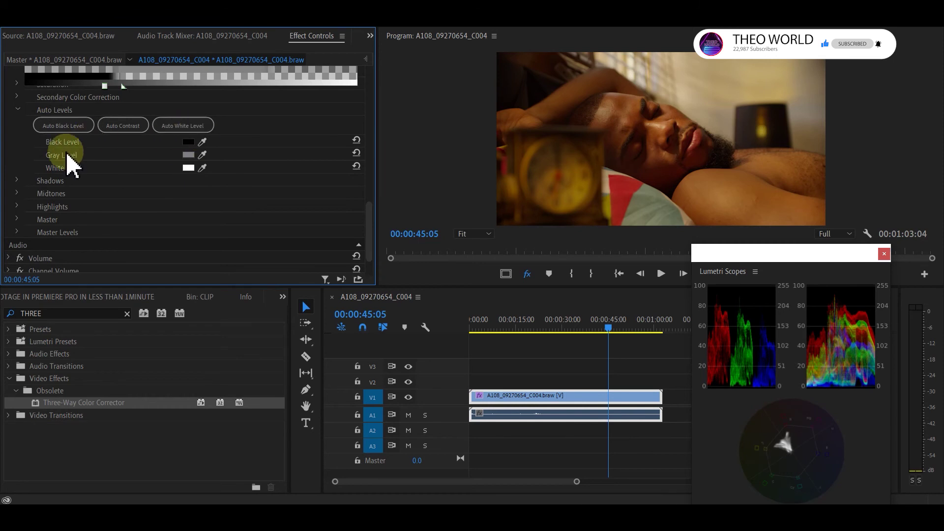
Step: Sample the White Level from the bright window above the man's head and the Black Level from the dark shadow by his shoulder
left_click(181, 126)
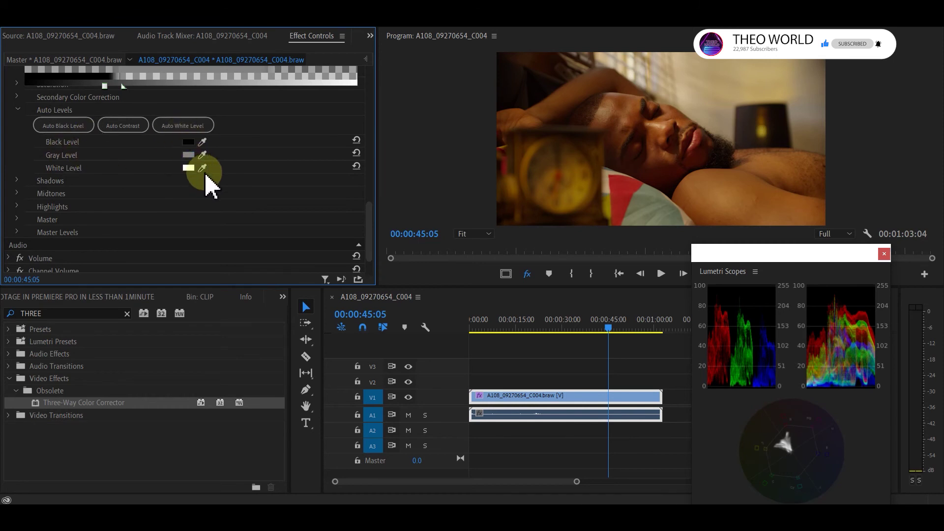
left_click_drag(205, 177, 645, 85)
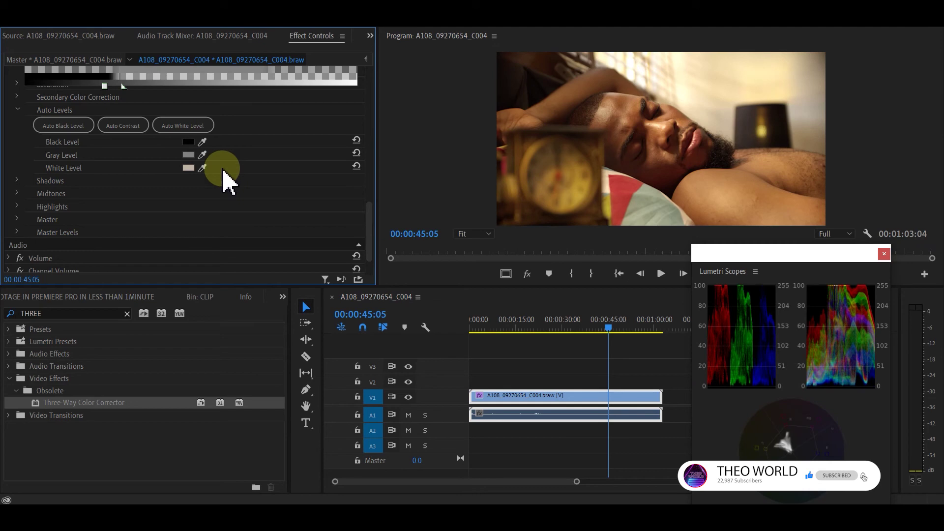
left_click_drag(199, 146, 673, 197)
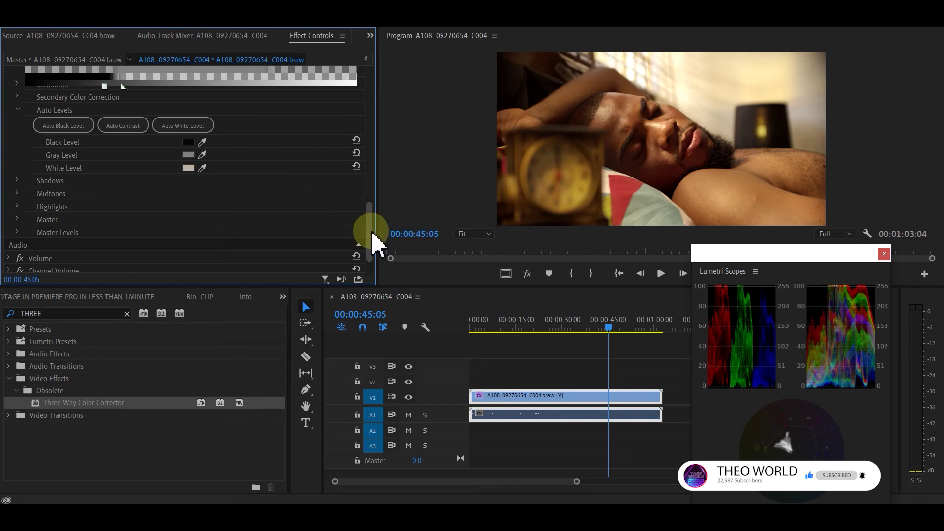
Step: Examine the Highlights settings of the Three-Way Color Corrector and collapse them again
scroll(371, 227, "up", 1)
scroll(372, 228, "up", 1)
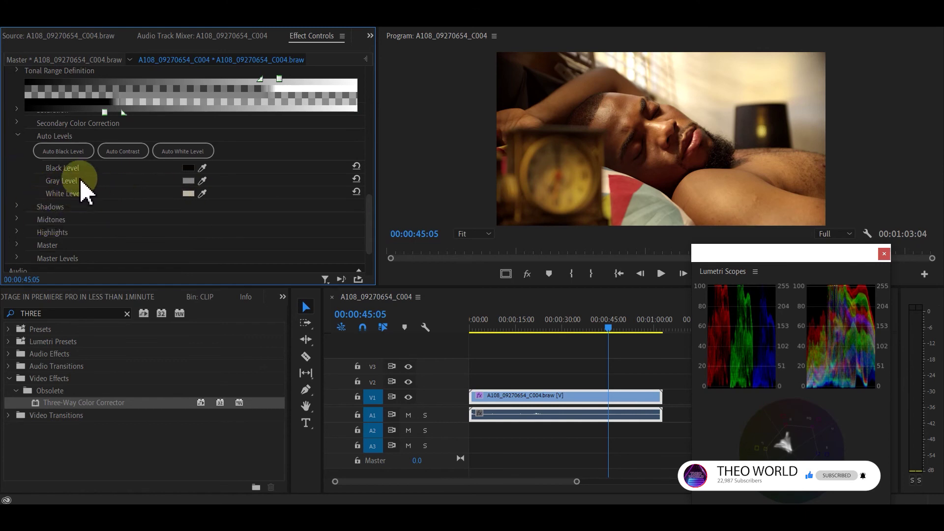
left_click(18, 232)
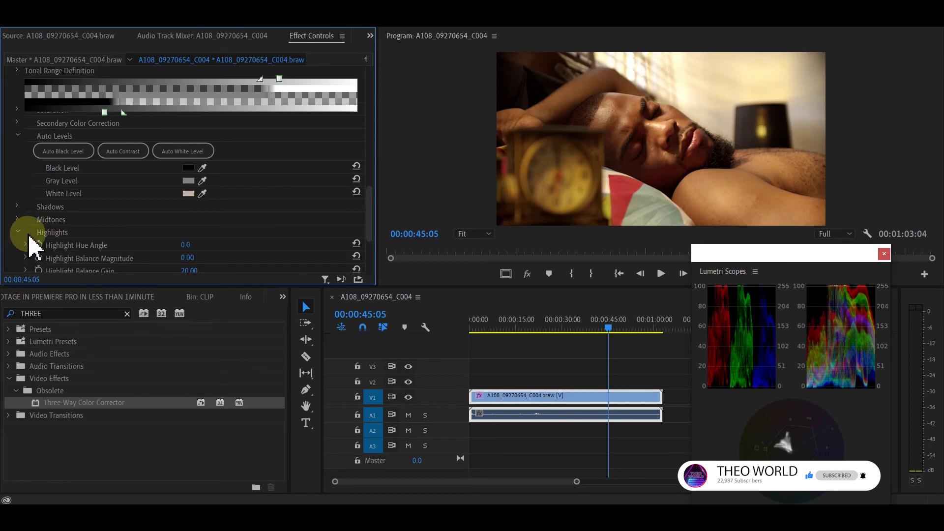
left_click(19, 232)
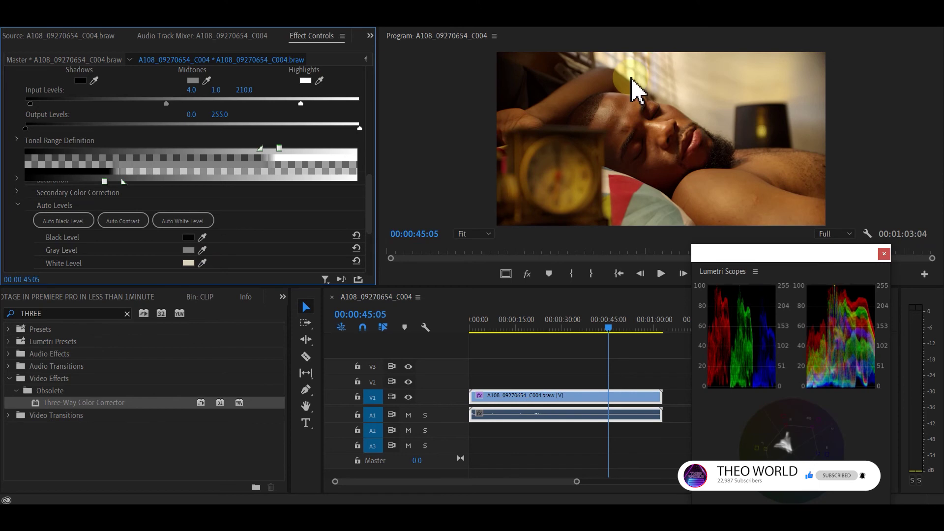
Step: Enable Master in the Three-Way Color Corrector and shift the linked colour wheels slightly toward cyan-blue
scroll(373, 209, "up", 1)
left_click_drag(373, 209, 371, 169)
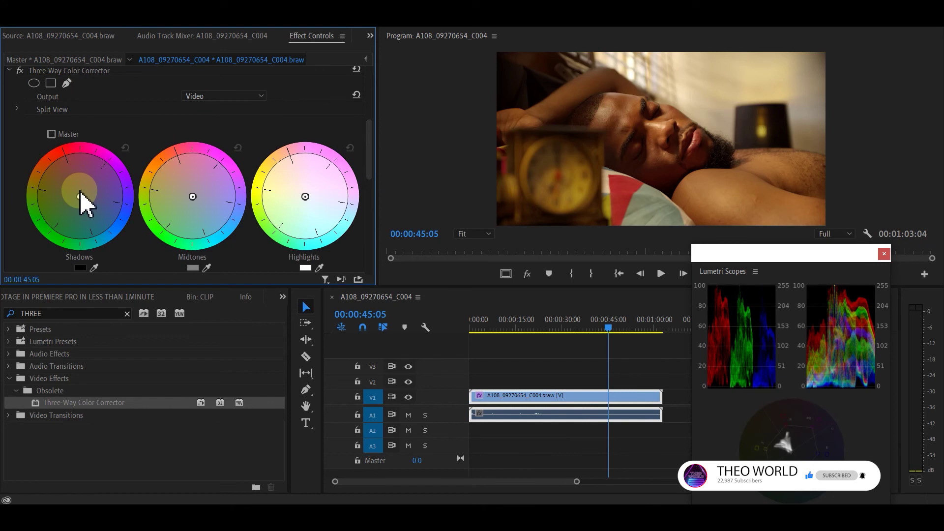
left_click(52, 136)
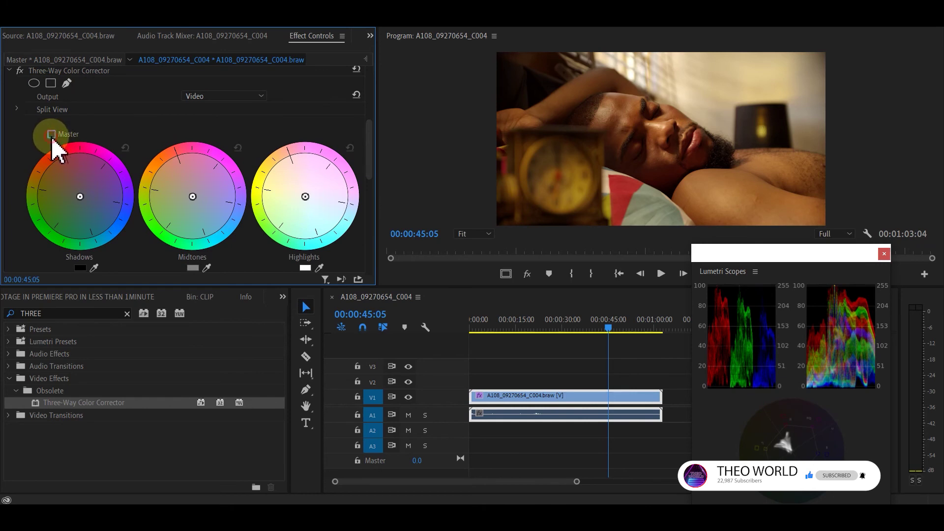
left_click_drag(80, 197, 86, 206)
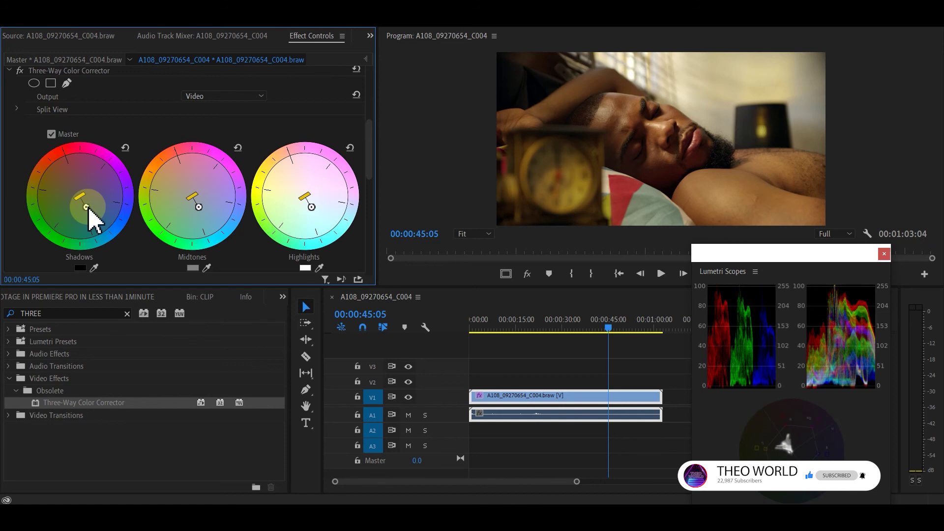
Step: Set the Three-Way Color Corrector's input levels to 0.0 for black, 1.0 for midtones and 239.5 for white
scroll(372, 170, "down", 3)
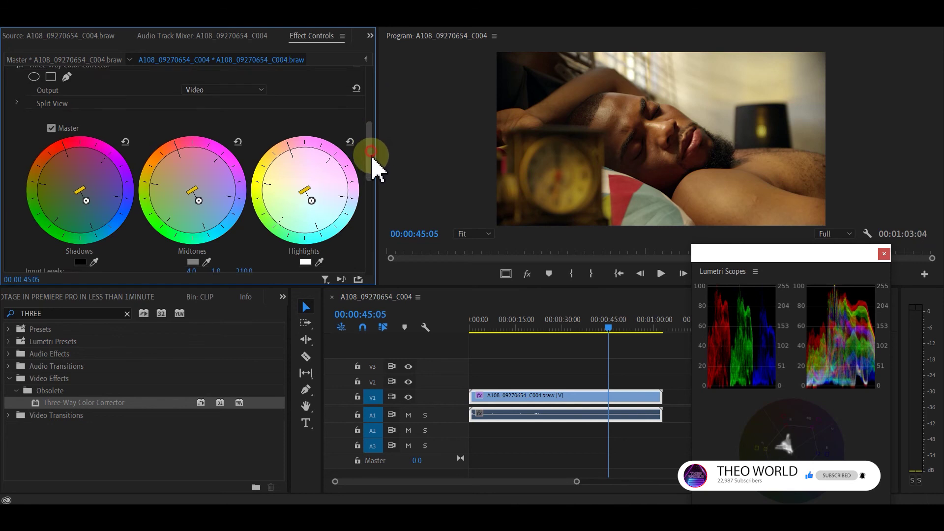
left_click_drag(372, 172, 373, 182)
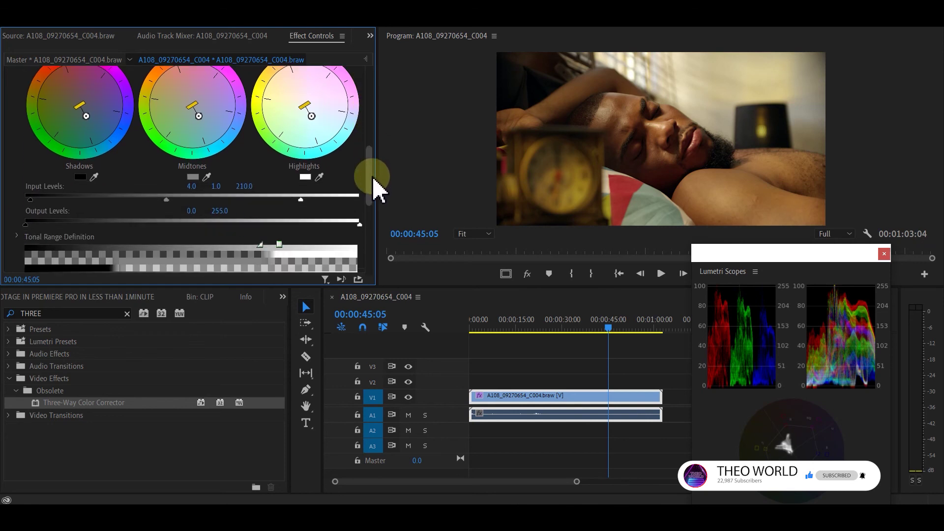
left_click(186, 211)
mouse_move(166, 199)
left_mouse_down()
mouse_move(180, 199)
mouse_move(162, 200)
left_mouse_up()
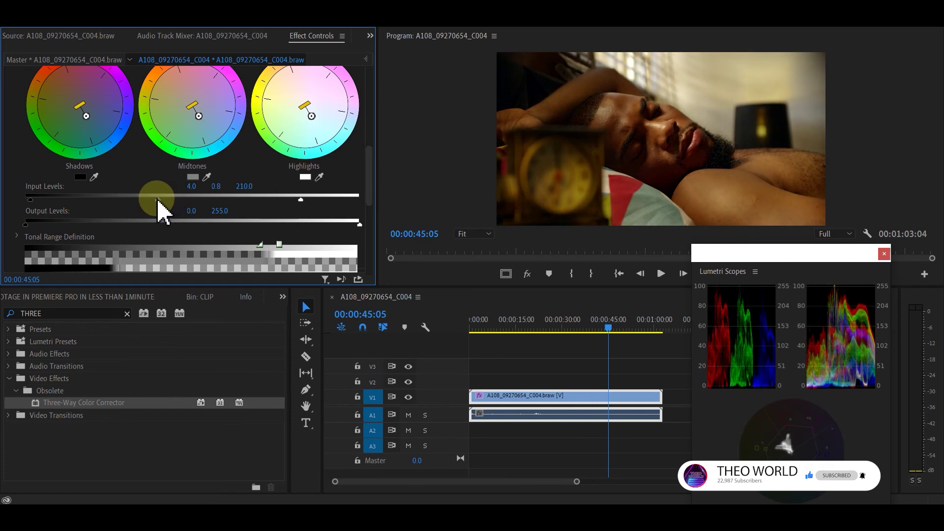
left_click(302, 200)
left_click_drag(305, 199, 343, 217)
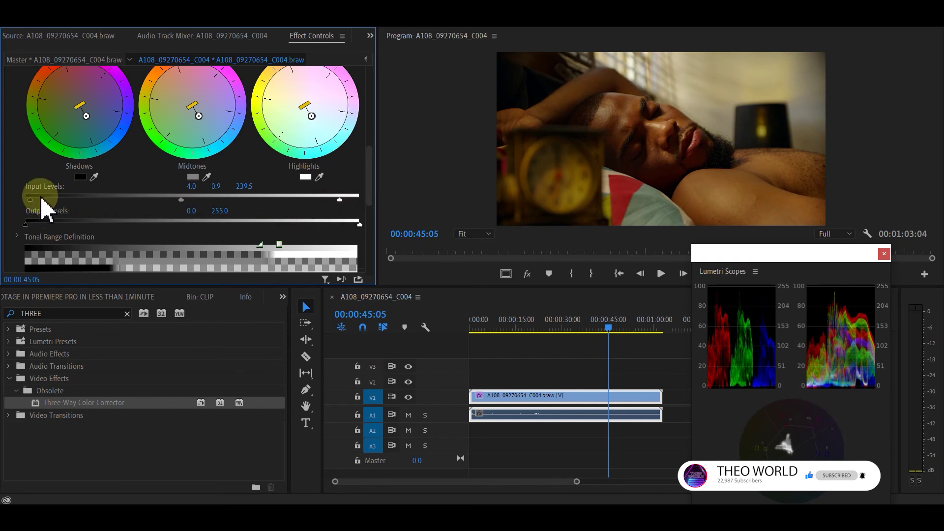
left_click_drag(31, 199, 12, 202)
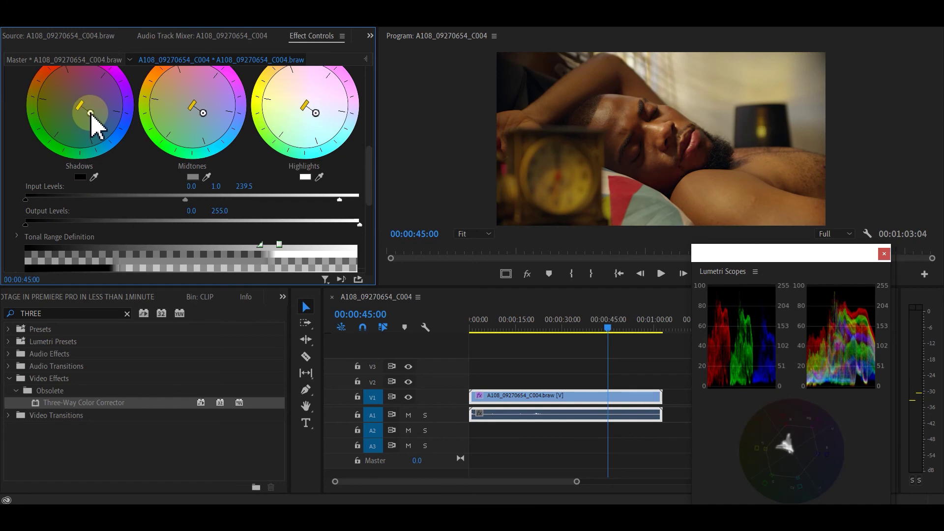
Step: Push the linked shadows, midtones and highlights wheels a little further toward blue
left_click_drag(91, 113, 94, 112)
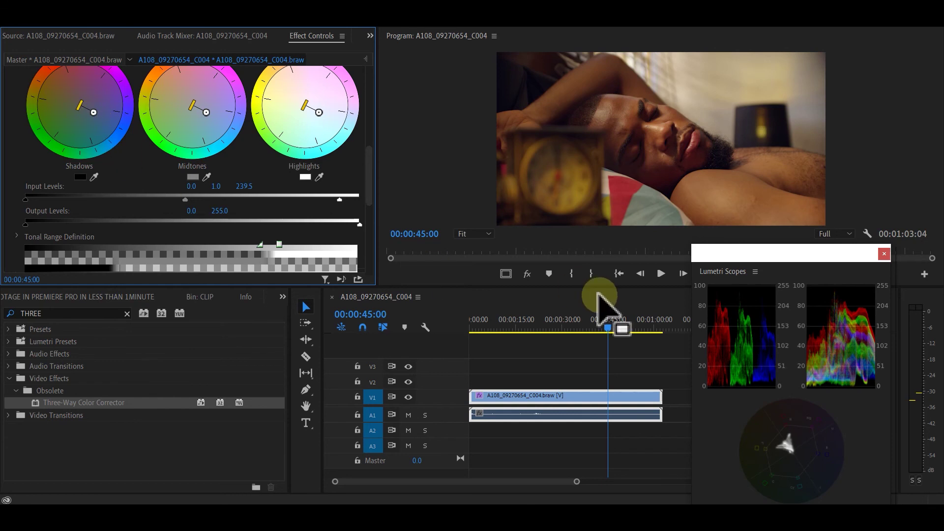
left_click_drag(601, 291, 602, 289)
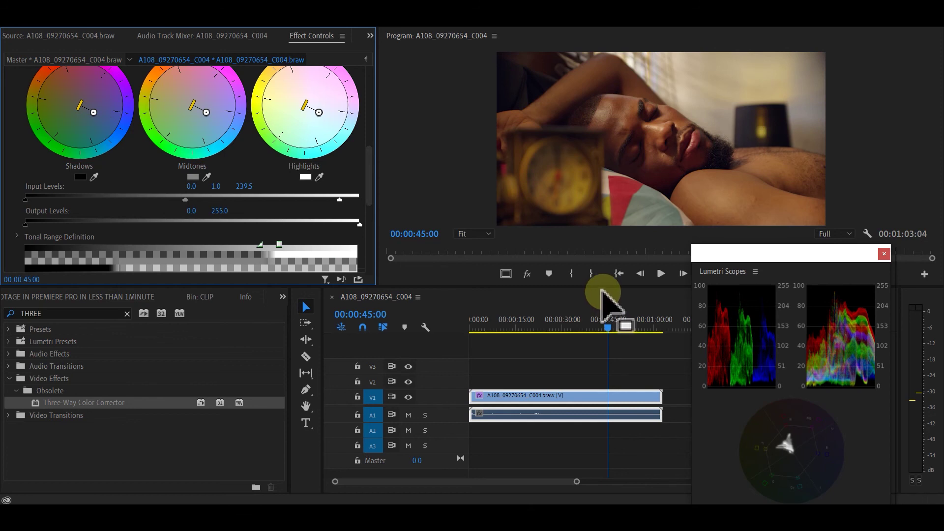
left_click_drag(601, 290, 599, 290)
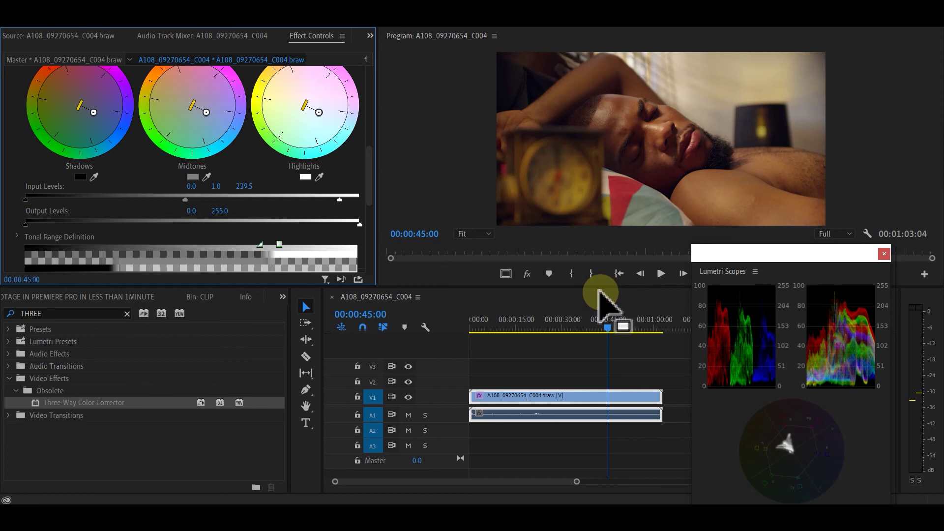
left_click_drag(601, 291, 727, 285)
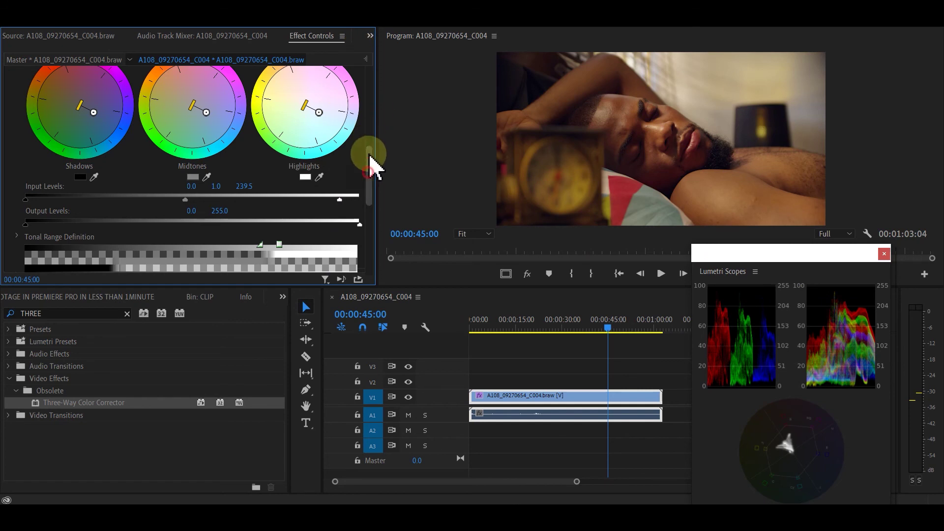
Step: Collapse the Three-Way Color Corrector, search the effects for LUME and apply Lumetri Color to the clip on V1
left_click_drag(371, 175, 368, 133)
left_click(9, 186)
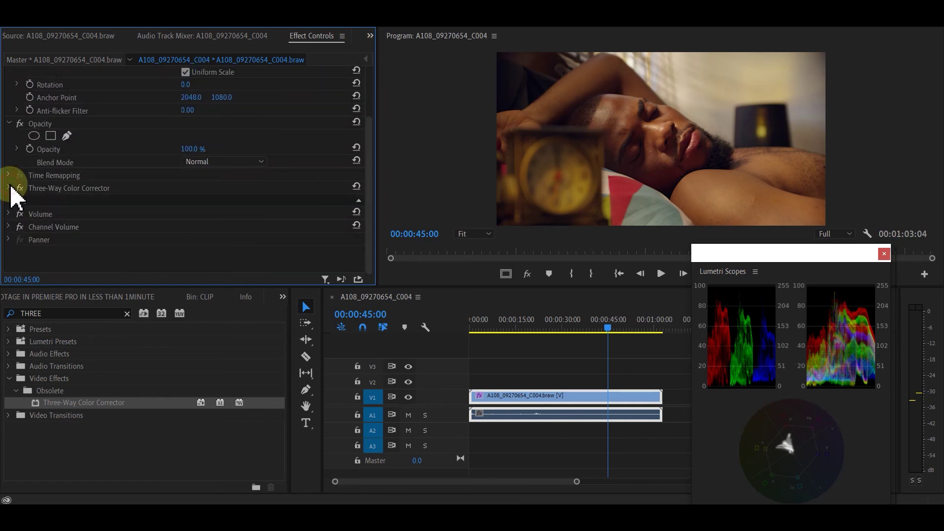
left_click(127, 314)
left_click(105, 313)
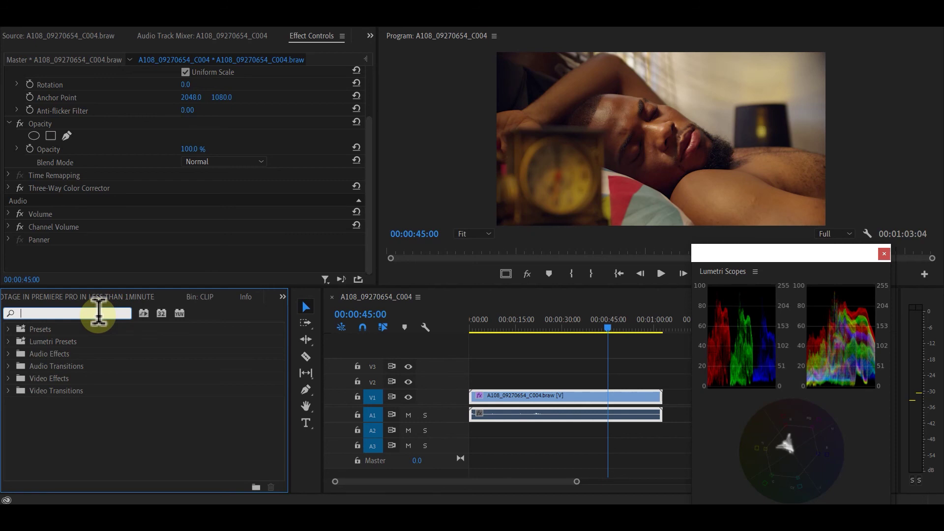
type("L")
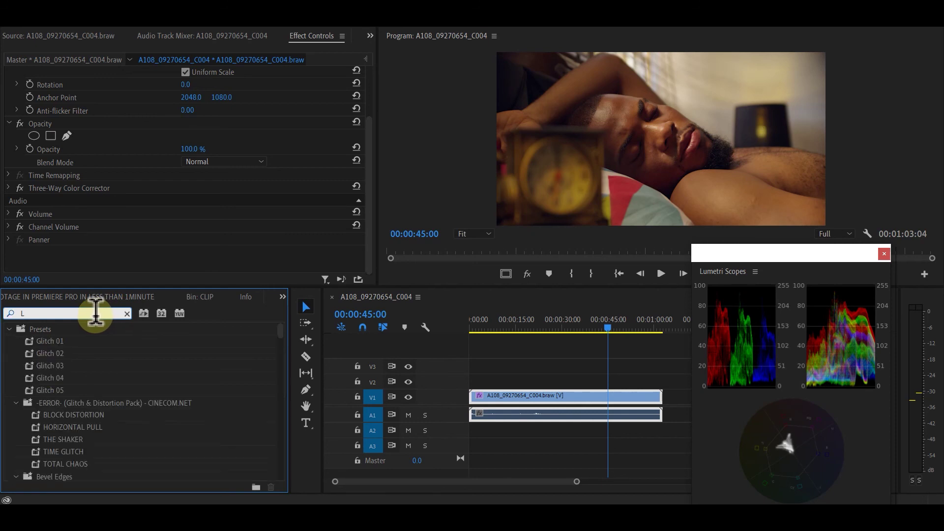
type("UME")
left_click_drag(64, 462, 581, 407)
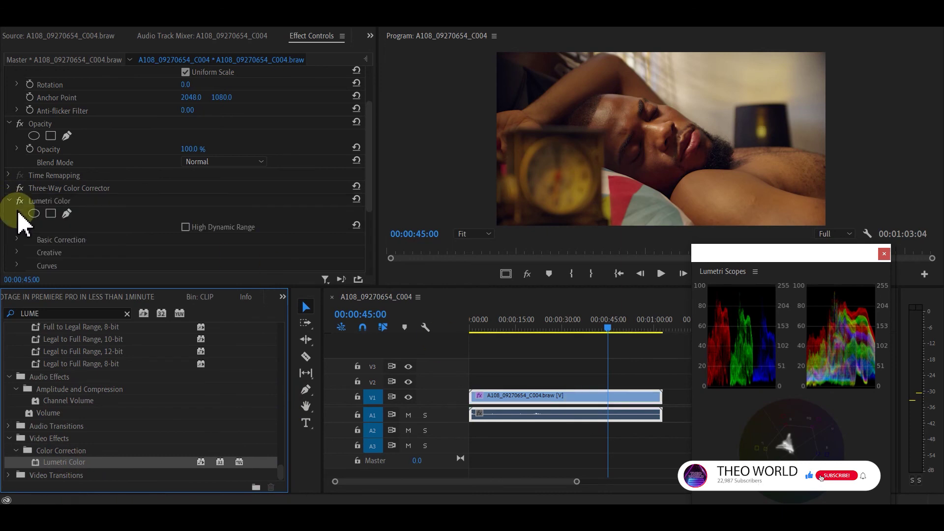
Step: In Lumetri Color's Basic Correction, set Highlights to -83.6 and Contrast to 25.0
left_click(19, 239)
scroll(143, 200, "down", 5)
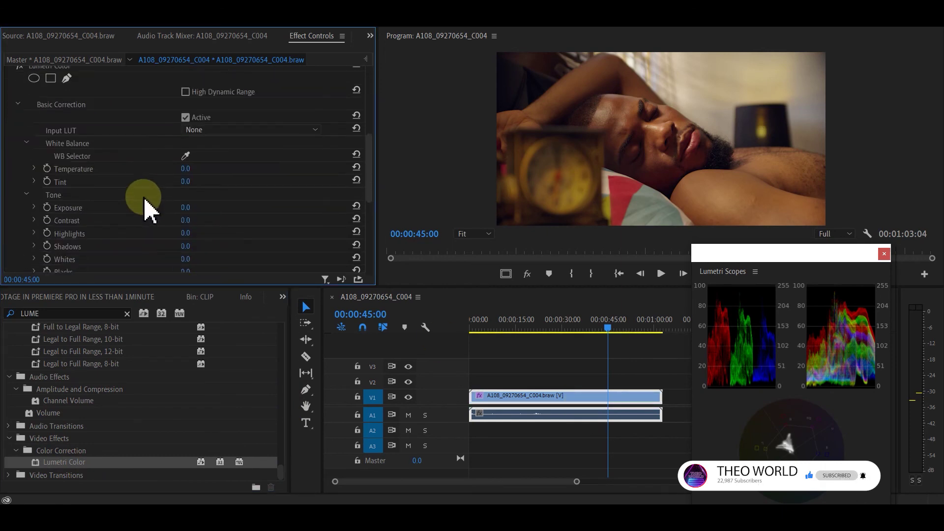
left_click(40, 159)
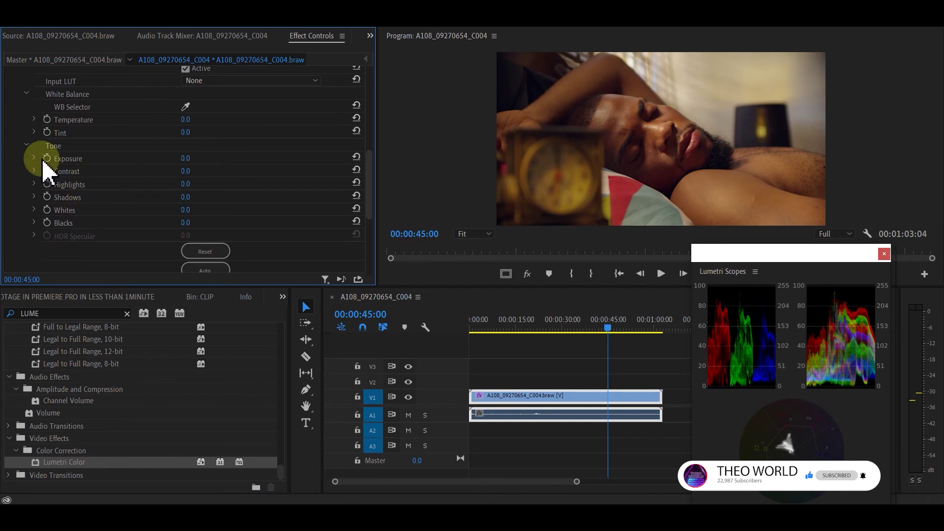
left_click(34, 184)
left_click(191, 207)
left_click_drag(187, 212, 59, 220)
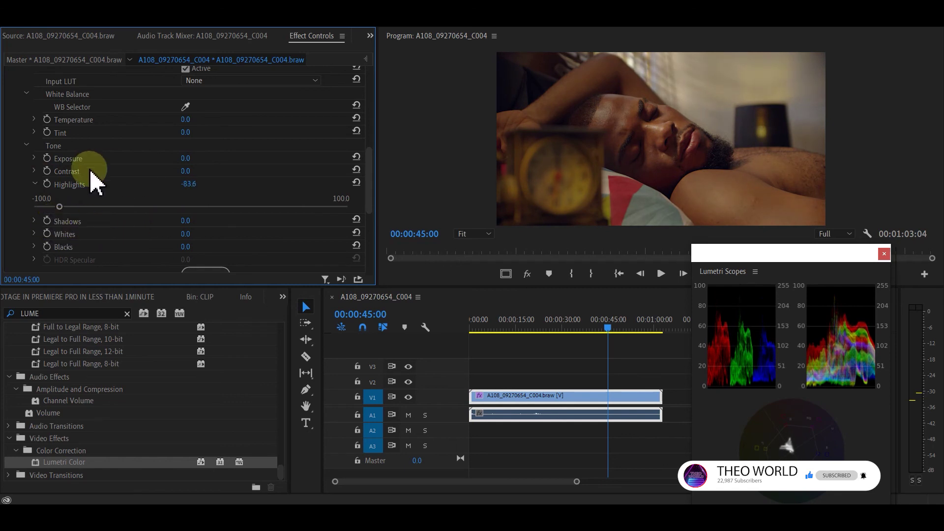
left_click_drag(183, 172, 194, 172)
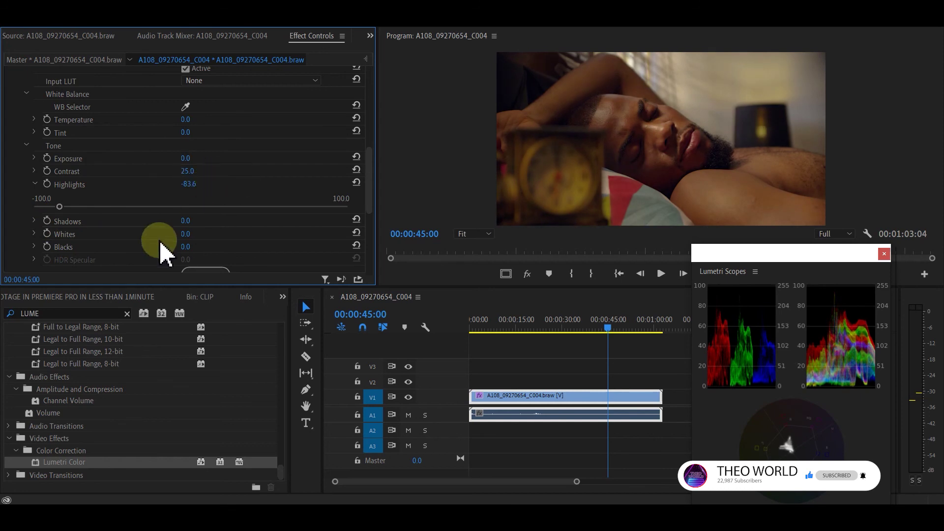
left_click_drag(186, 247, 187, 247)
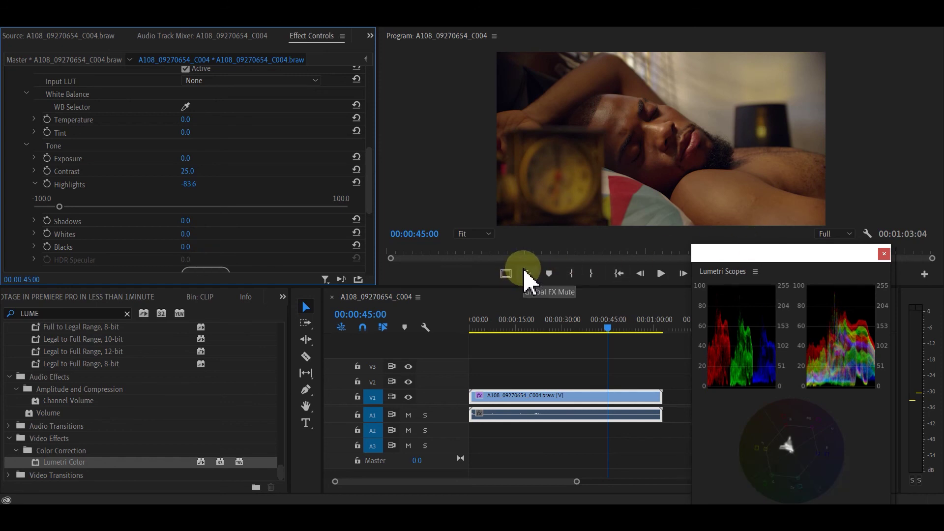
Step: Maximize the program monitor and move the Lumetri Scopes window aside to inspect the graded image, then bring the scopes back
left_click(575, 195)
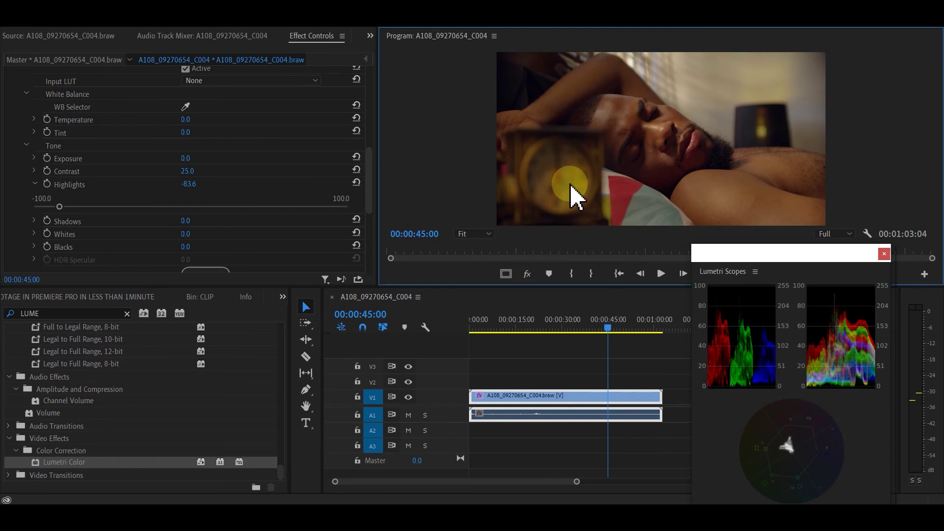
key("grave")
left_click_drag(854, 251, 859, 529)
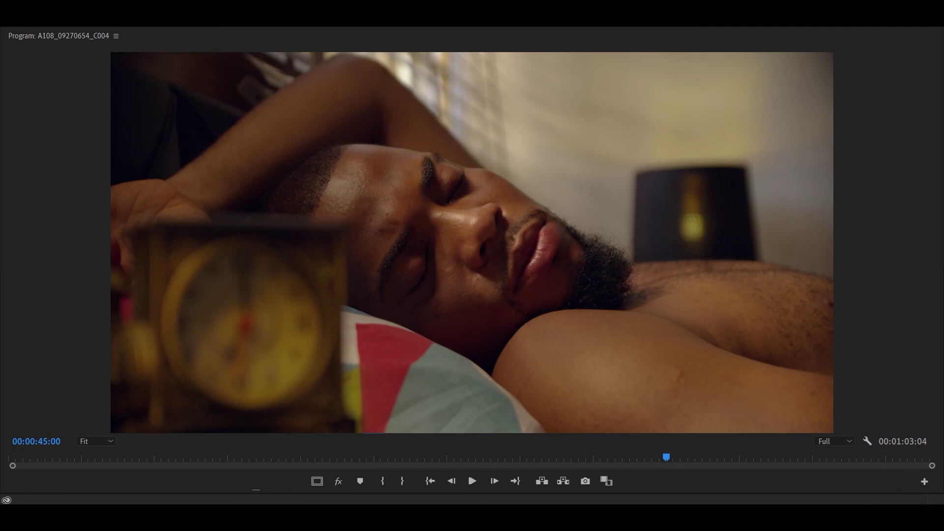
left_click_drag(858, 529, 787, 202)
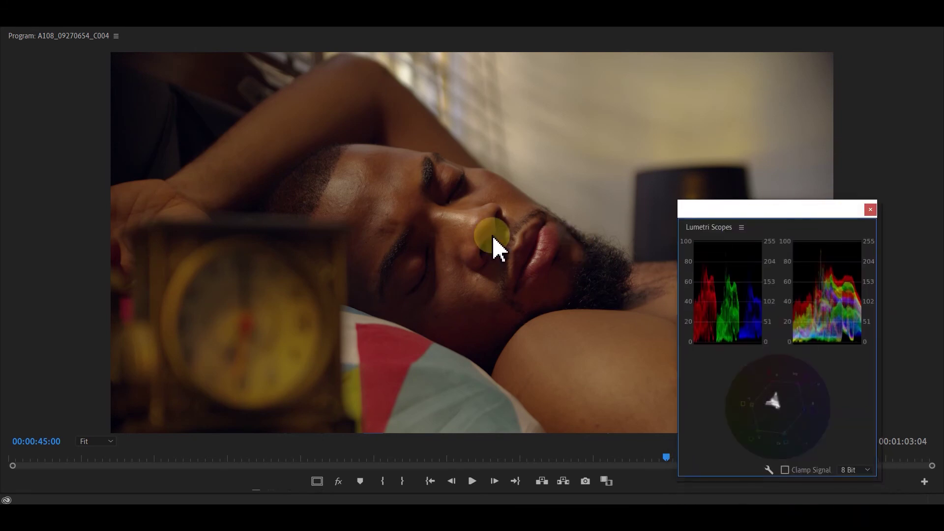